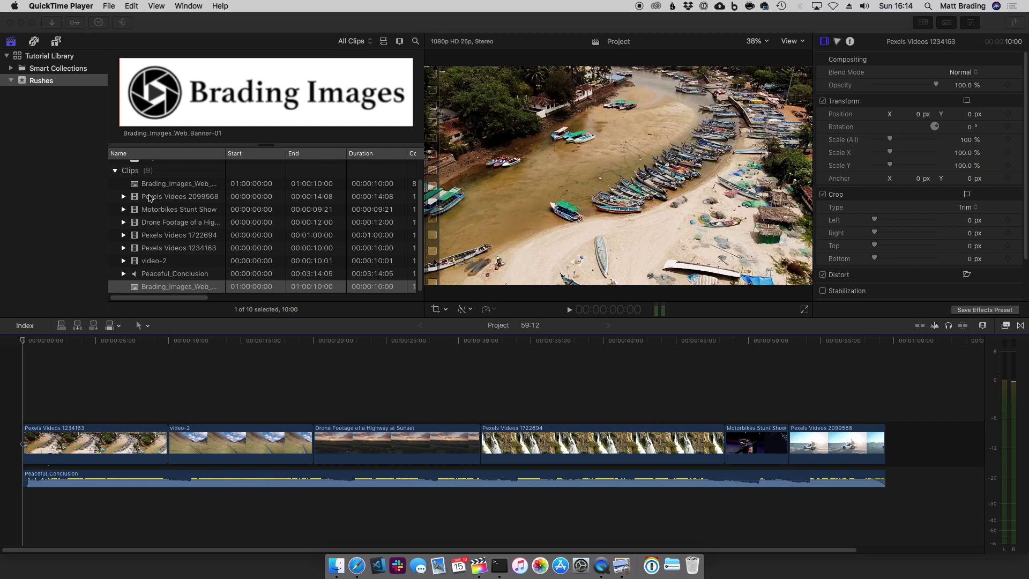
# Select the Brading_Images_Web_Banner-01 clip in the browser to preview it.
pyautogui.click(153, 184)
# Connect the Brading_Images_Web_Banner-01 clip above the opening footage and set the playhead near 4:08.
pyautogui.moveTo(157, 186); pyautogui.dragTo(24, 375)
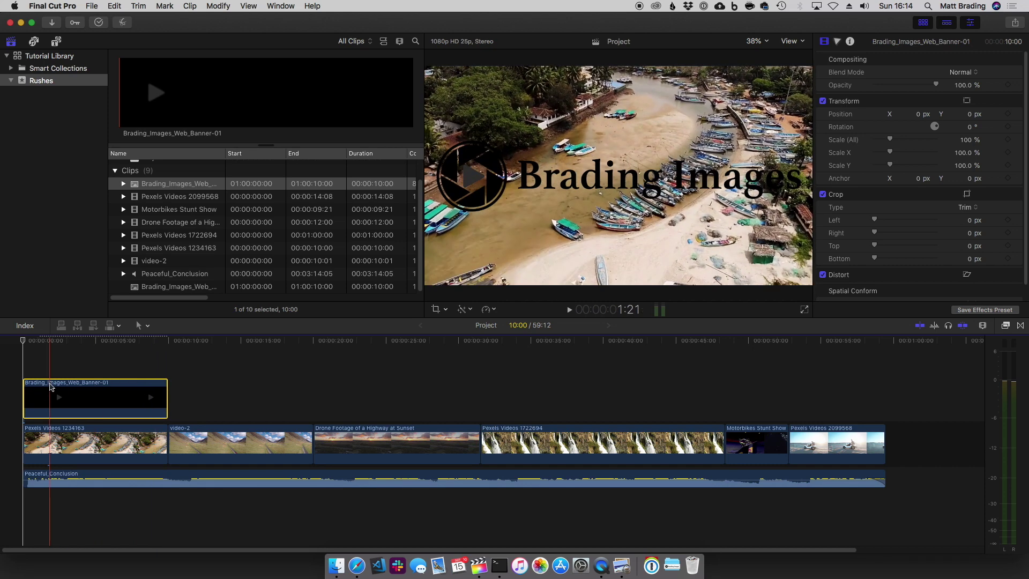
pyautogui.click(85, 386)
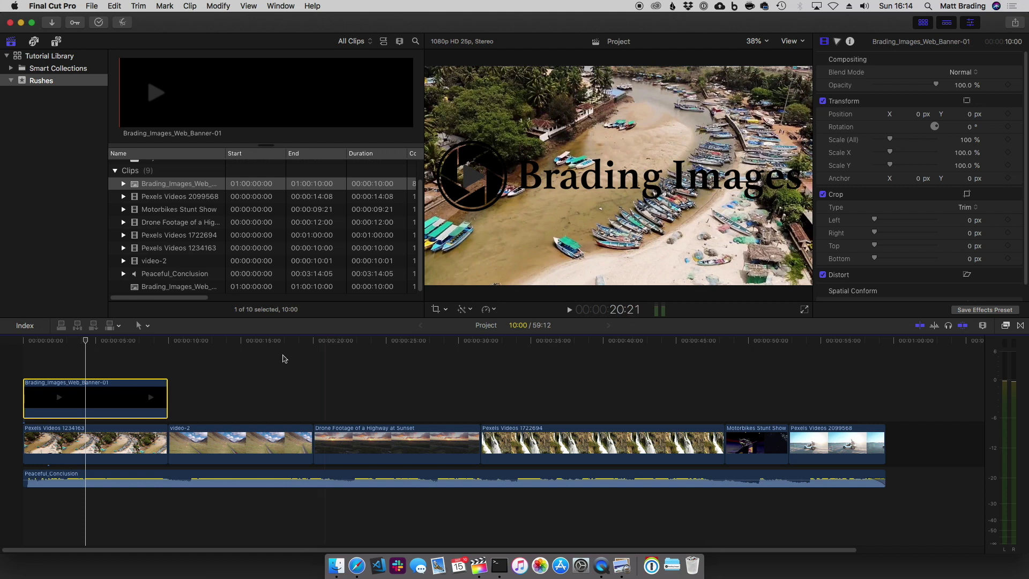
# Extend the banner clip to the 59:12 project end, scrub to check it, and select it.
pyautogui.moveTo(166, 396); pyautogui.dragTo(885, 395)
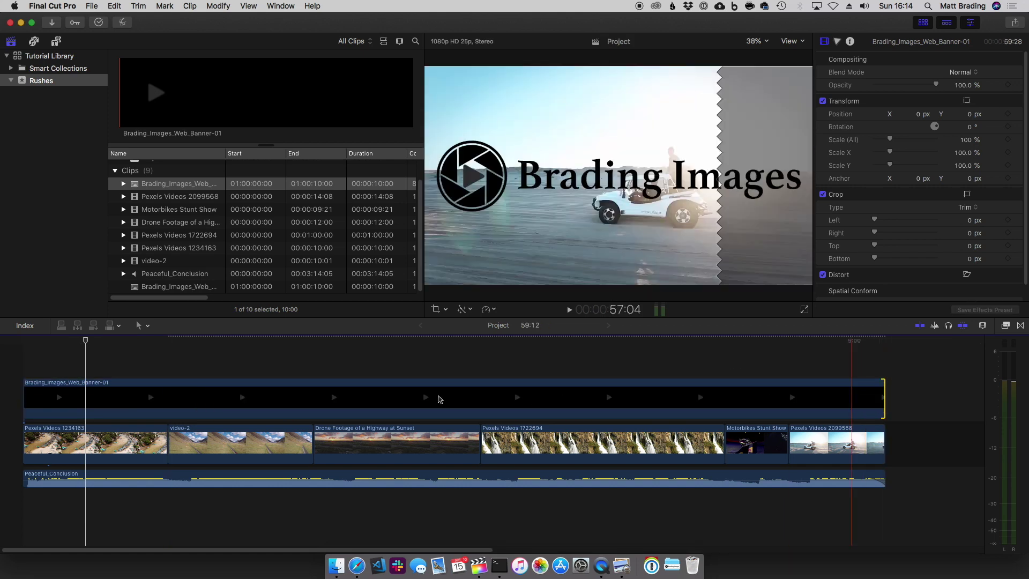
pyautogui.moveTo(177, 341); pyautogui.dragTo(23, 354)
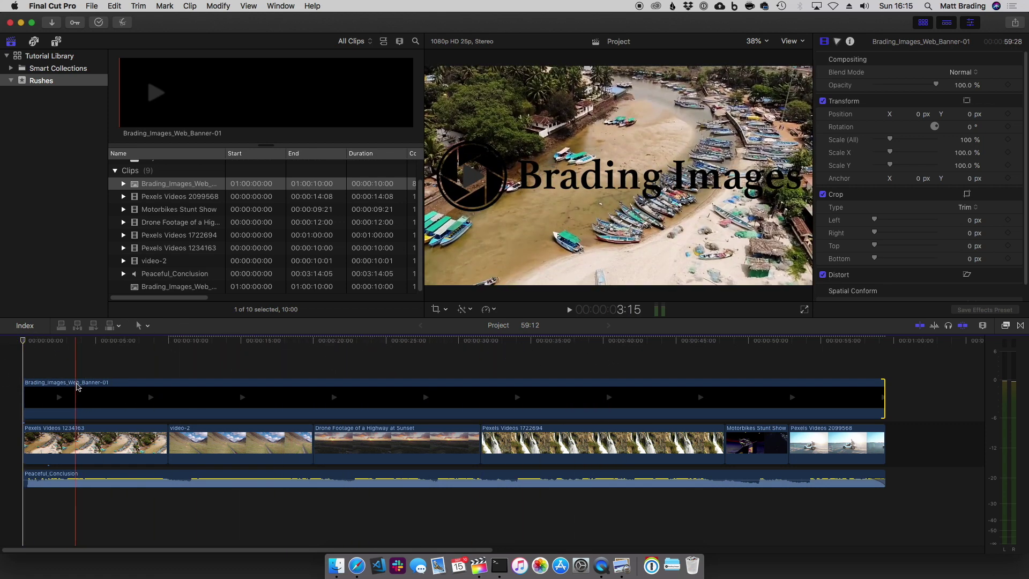
pyautogui.moveTo(183, 343); pyautogui.dragTo(110, 342)
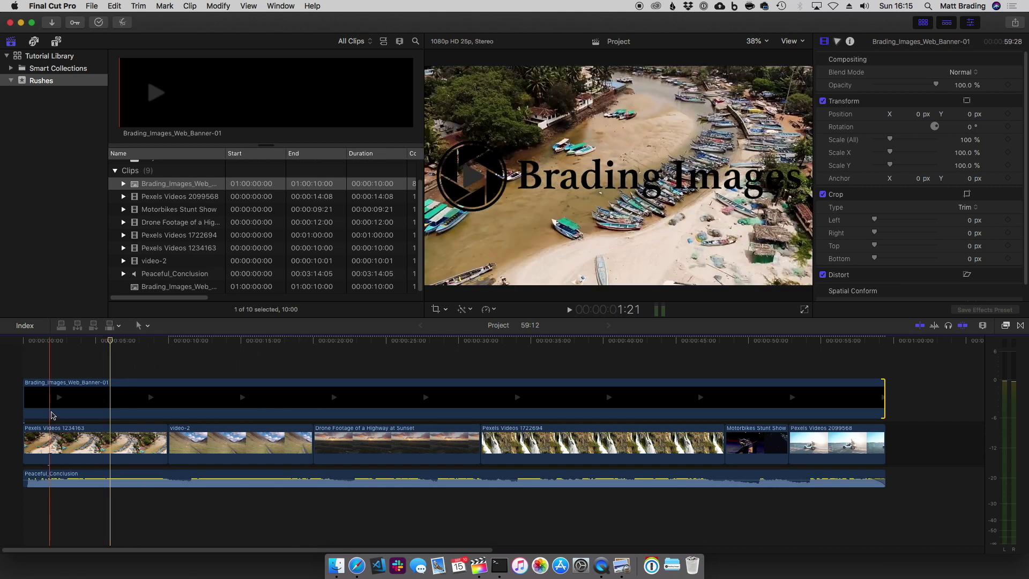
pyautogui.click(111, 397)
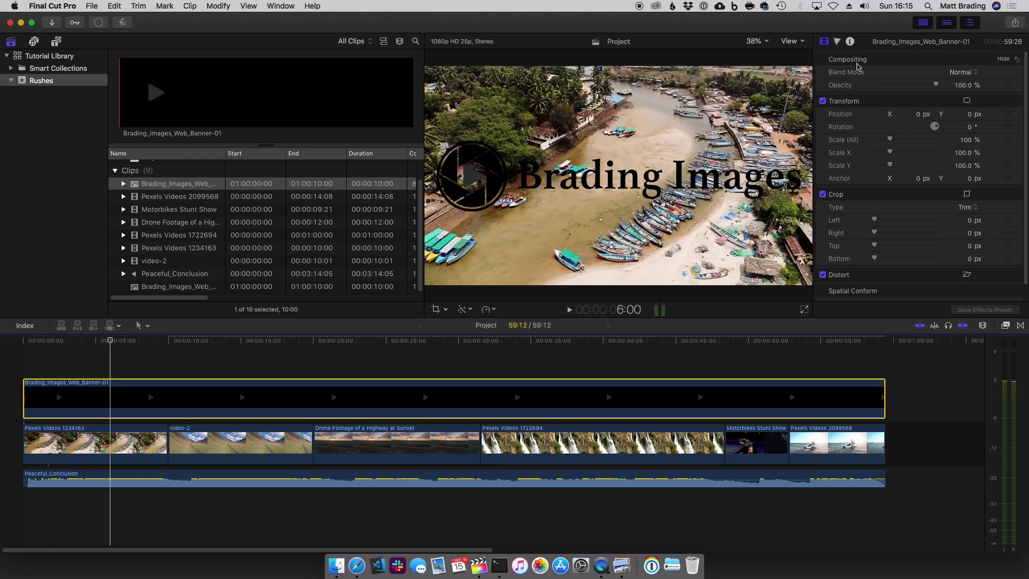
# Lower the banner's opacity to 72.91% and scrub forward from 13:12 to review it.
pyautogui.moveTo(936, 85); pyautogui.dragTo(920, 85)
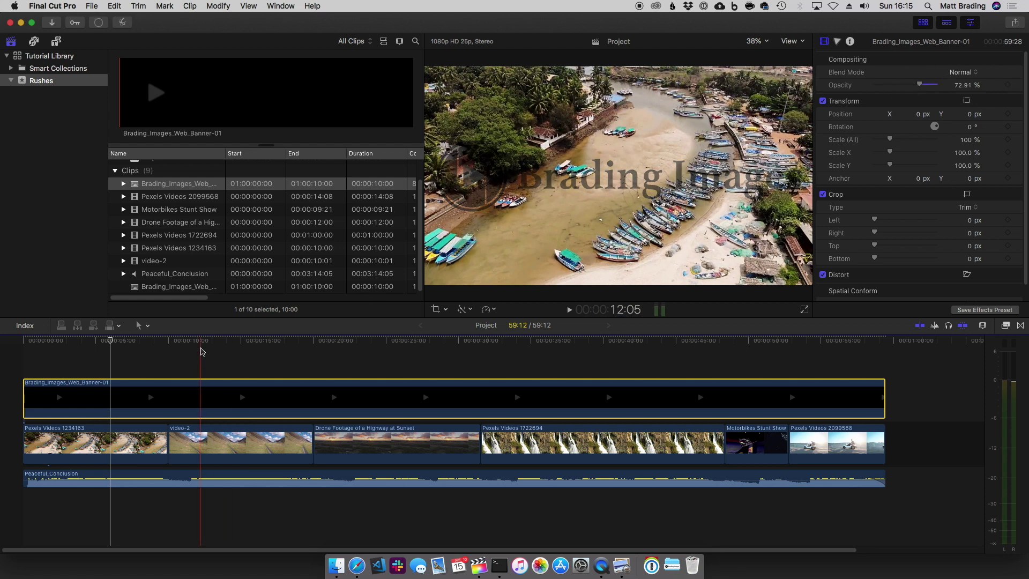
pyautogui.click(218, 341)
pyautogui.moveTo(220, 343); pyautogui.dragTo(279, 353)
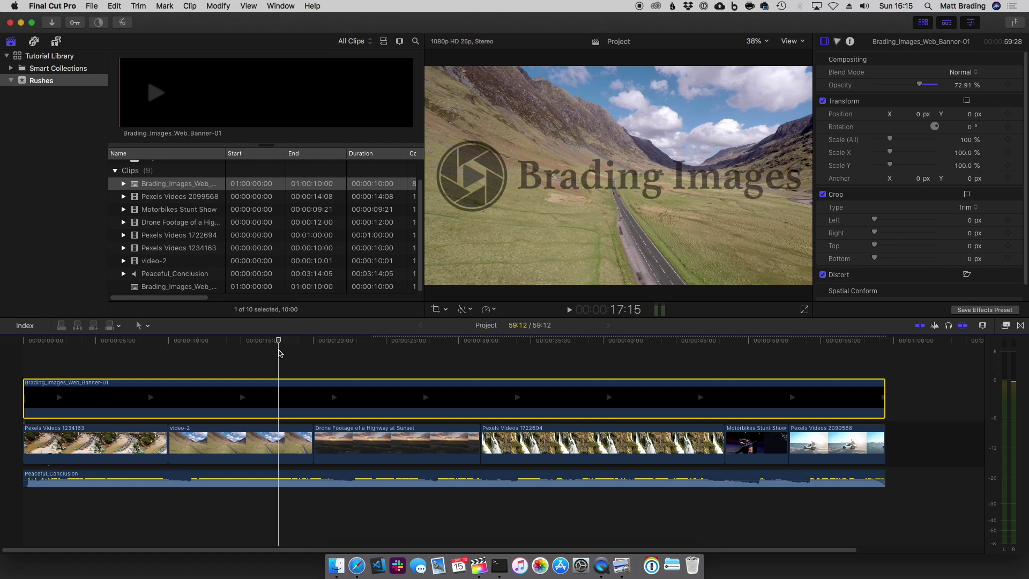
pyautogui.scroll(-2, 870, 141)
# Scale the logo to 37.19%, move it into the top-left corner, and reselect the banner clip.
pyautogui.click(448, 310)
pyautogui.click(451, 320)
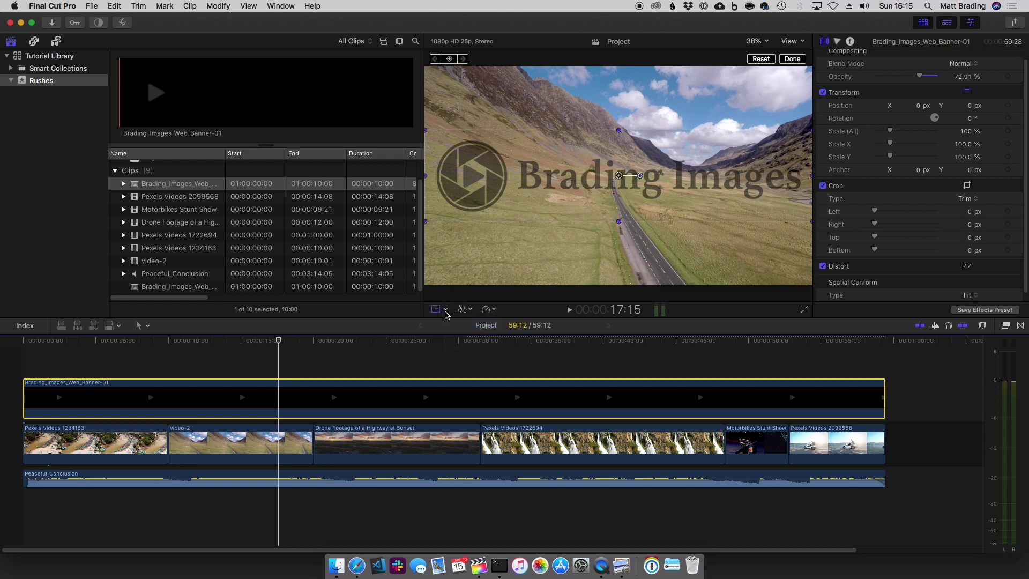
pyautogui.moveTo(619, 176); pyautogui.dragTo(618, 114)
pyautogui.moveTo(810, 162); pyautogui.dragTo(708, 135)
pyautogui.moveTo(619, 114); pyautogui.dragTo(512, 85)
pyautogui.moveTo(599, 108); pyautogui.dragTo(586, 103)
pyautogui.moveTo(513, 85); pyautogui.dragTo(498, 85)
pyautogui.click(500, 124)
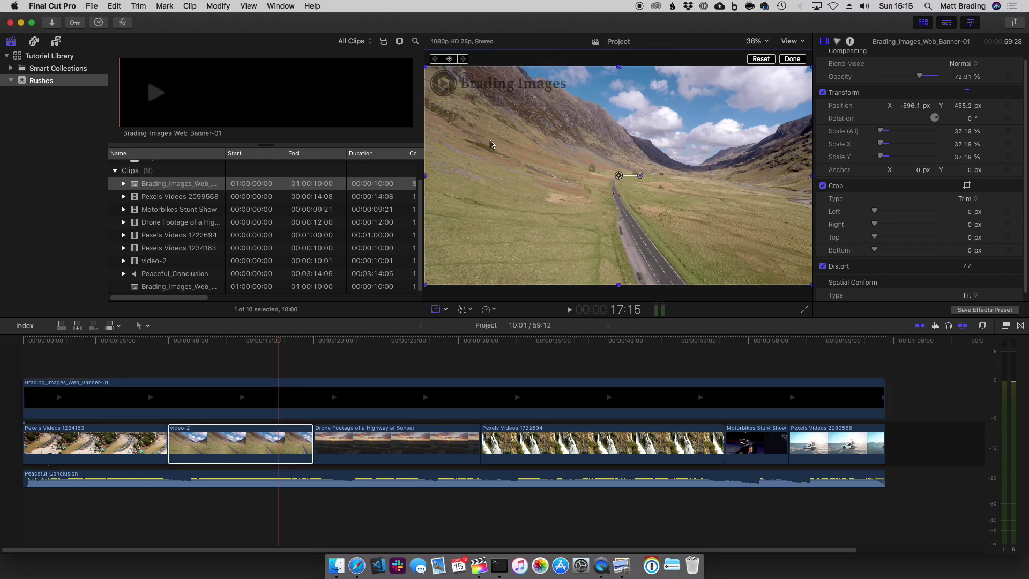
pyautogui.moveTo(266, 348)
pyautogui.mouseDown()
pyautogui.moveTo(135, 345)
pyautogui.moveTo(269, 347)
pyautogui.mouseUp()
pyautogui.click(249, 402)
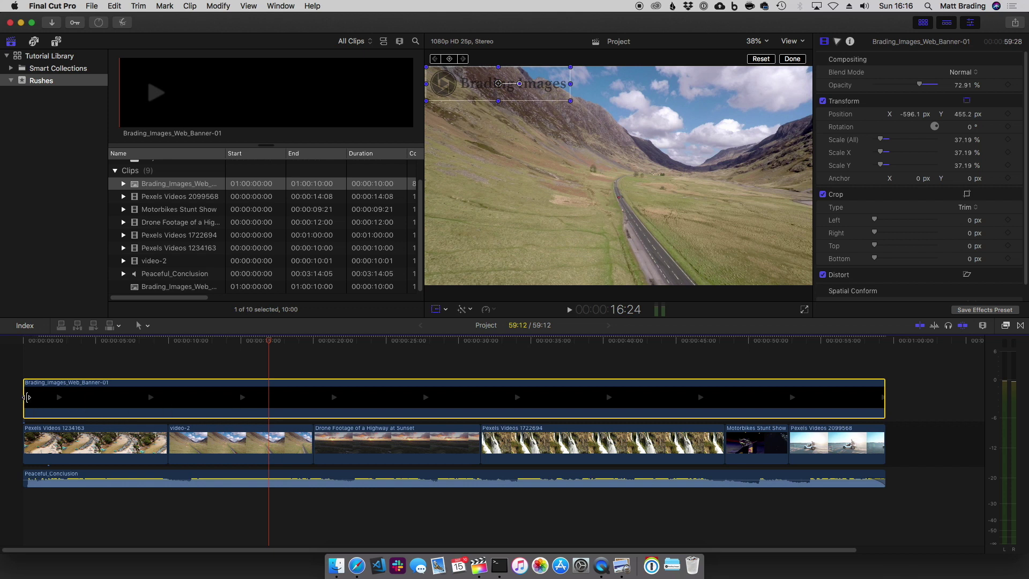
# Add cross-dissolves to both ends of the banner and play the project from the start.
pyautogui.press('super+t')
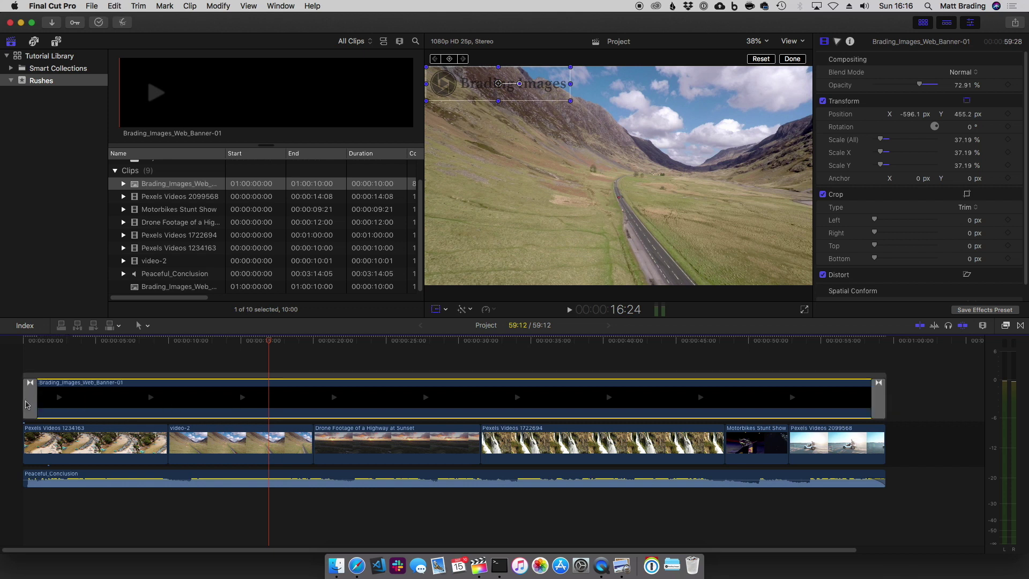
pyautogui.click(23, 342)
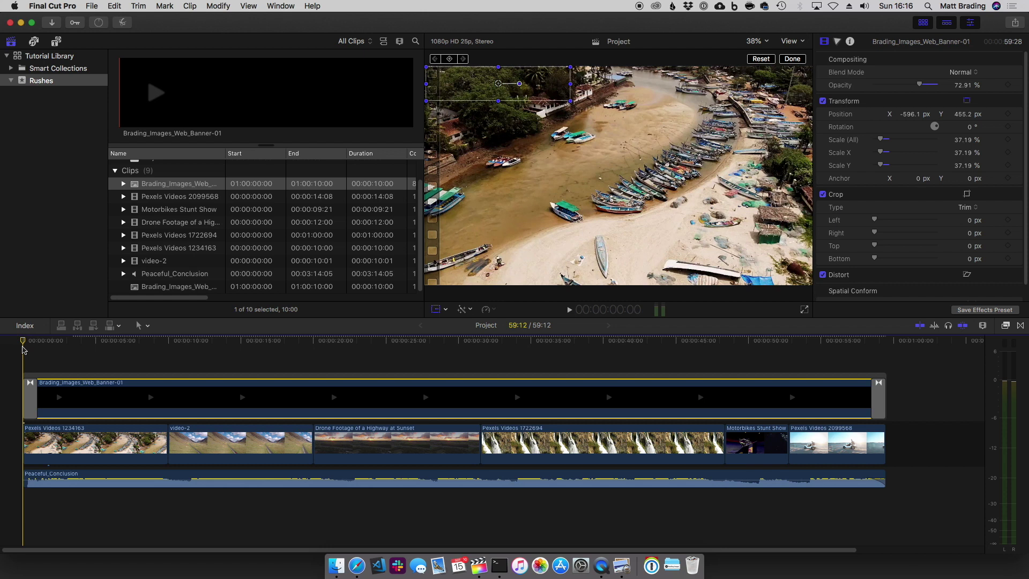
pyautogui.press('space')
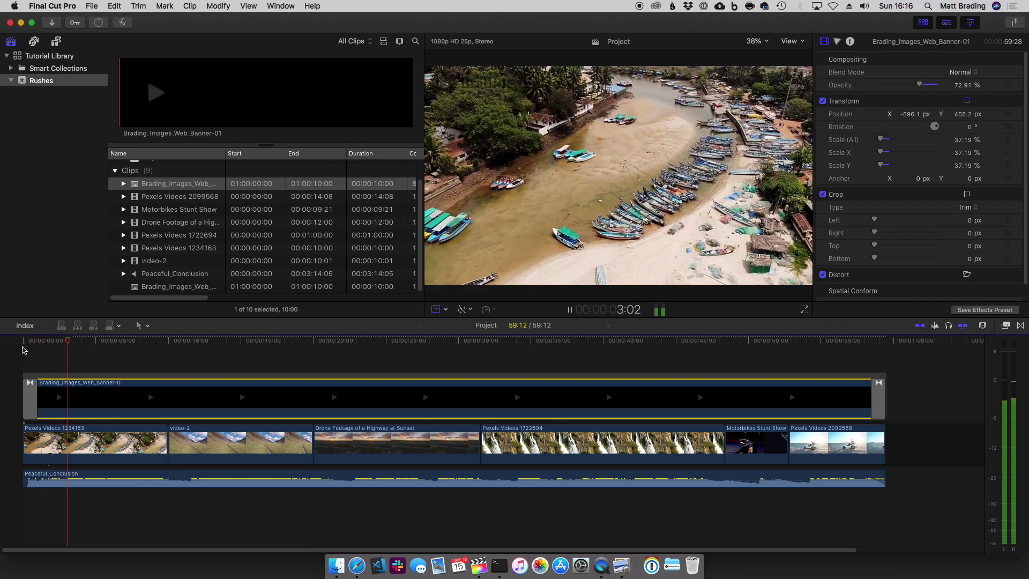
pyautogui.hotkey('shift', 't')
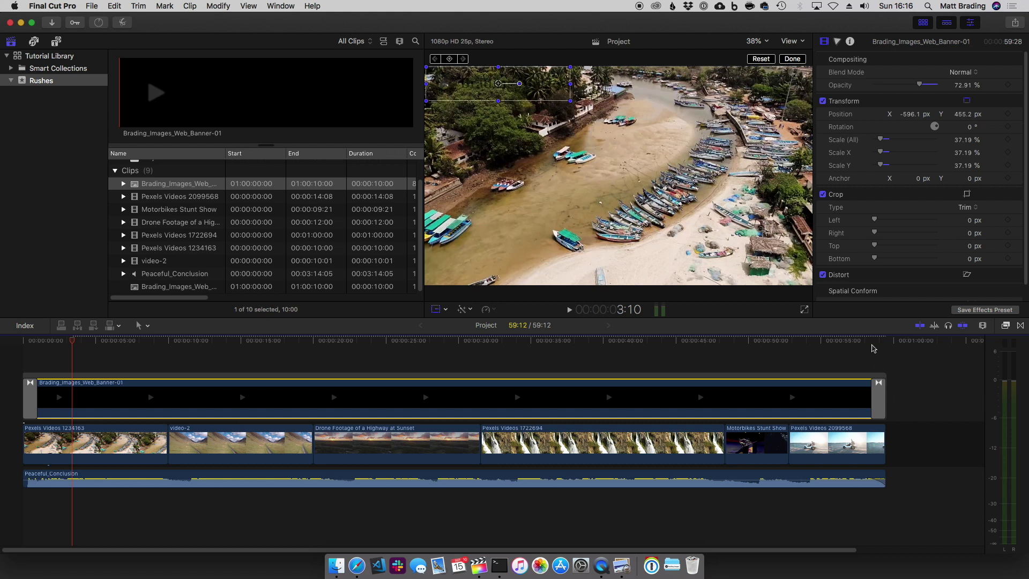
# Scrub to the sunset shot and delete the scaled-down banner clip.
pyautogui.click(881, 347)
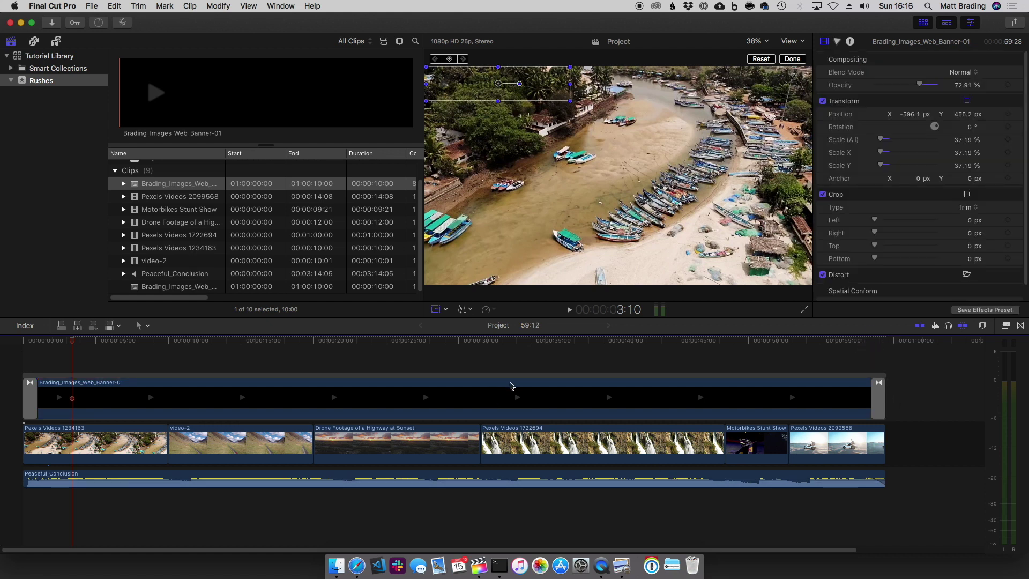
pyautogui.moveTo(461, 341); pyautogui.dragTo(398, 346)
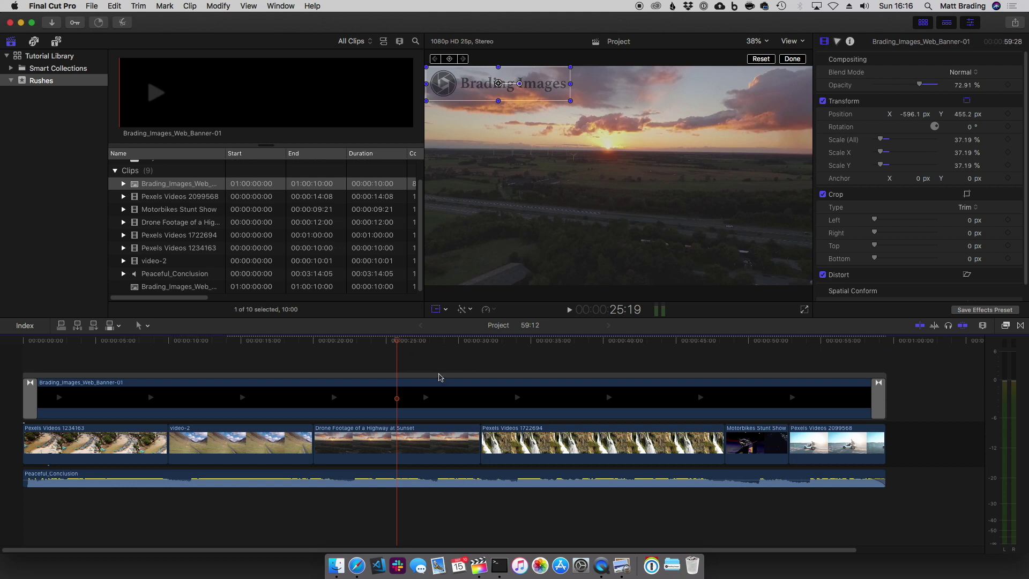
pyautogui.click(434, 378)
pyautogui.press('Delete')
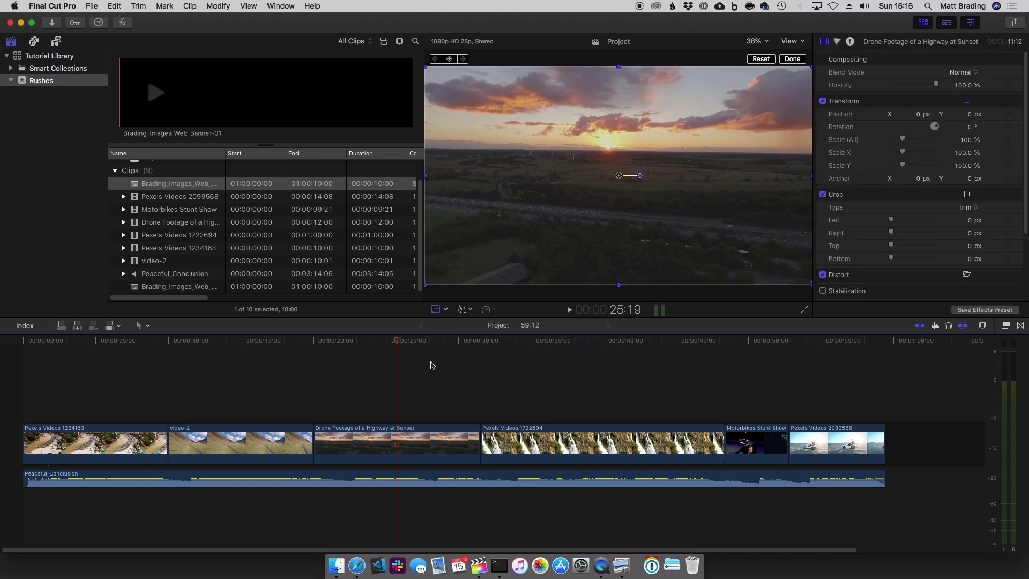
# Add the second banner copy at the timeline start and stretch it to the 59:12 project end.
pyautogui.moveTo(155, 286); pyautogui.dragTo(17, 381)
pyautogui.moveTo(168, 397); pyautogui.dragTo(885, 398)
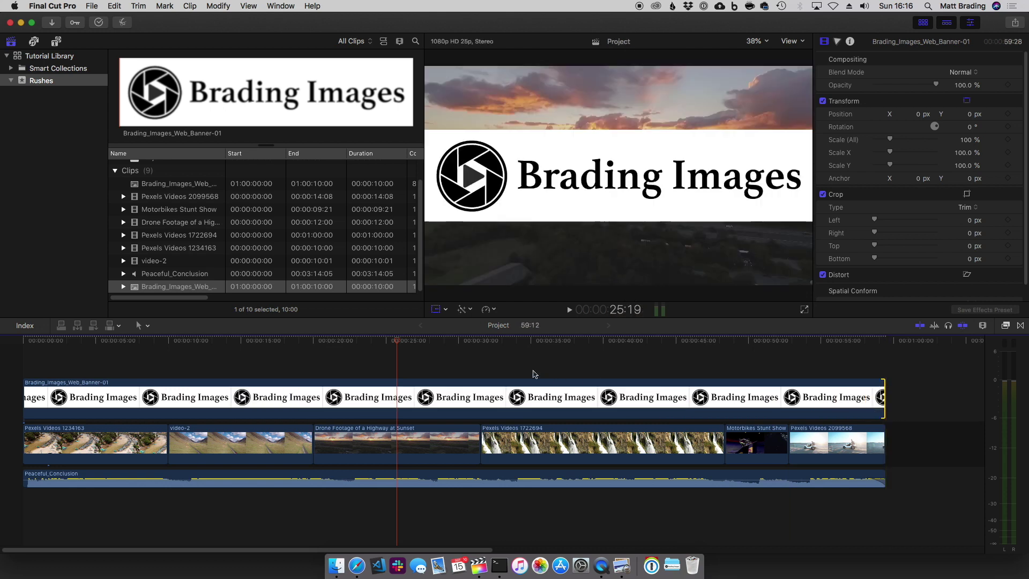
pyautogui.moveTo(501, 340); pyautogui.dragTo(440, 364)
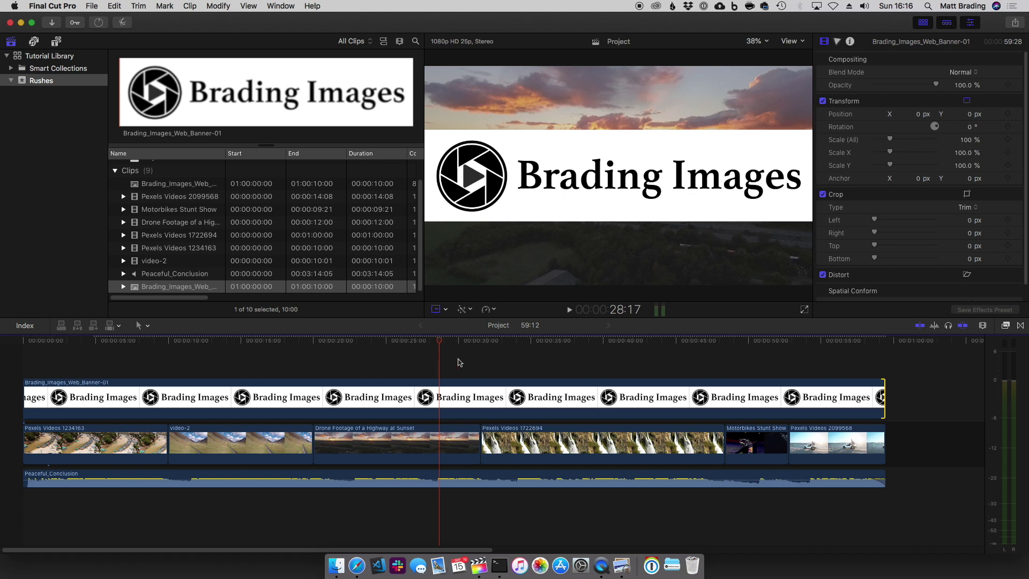
# Test a lower banner opacity, restore it to 100%, and show the Blend Mode list.
pyautogui.moveTo(936, 85); pyautogui.dragTo(884, 86)
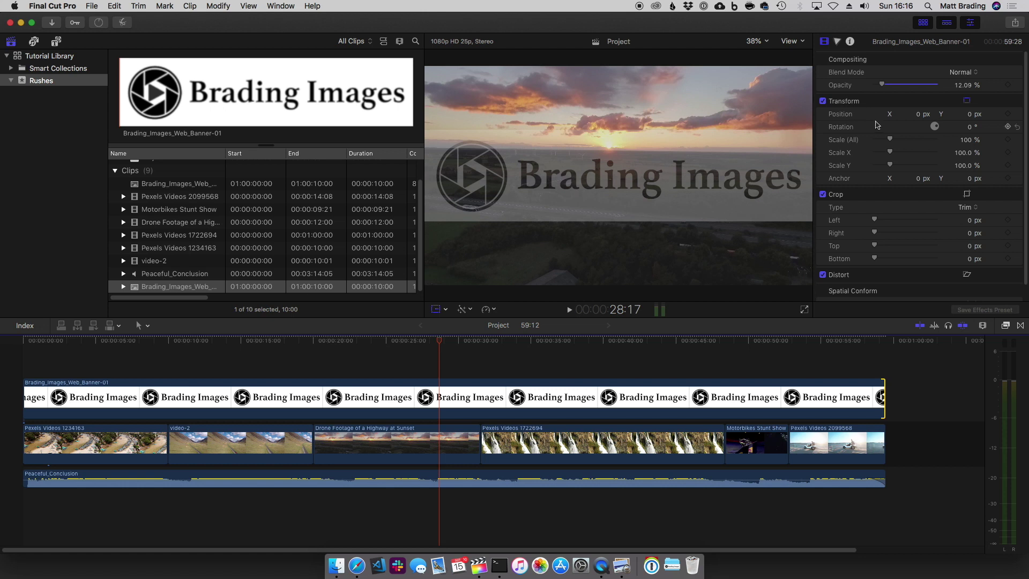
pyautogui.moveTo(889, 86); pyautogui.dragTo(981, 94)
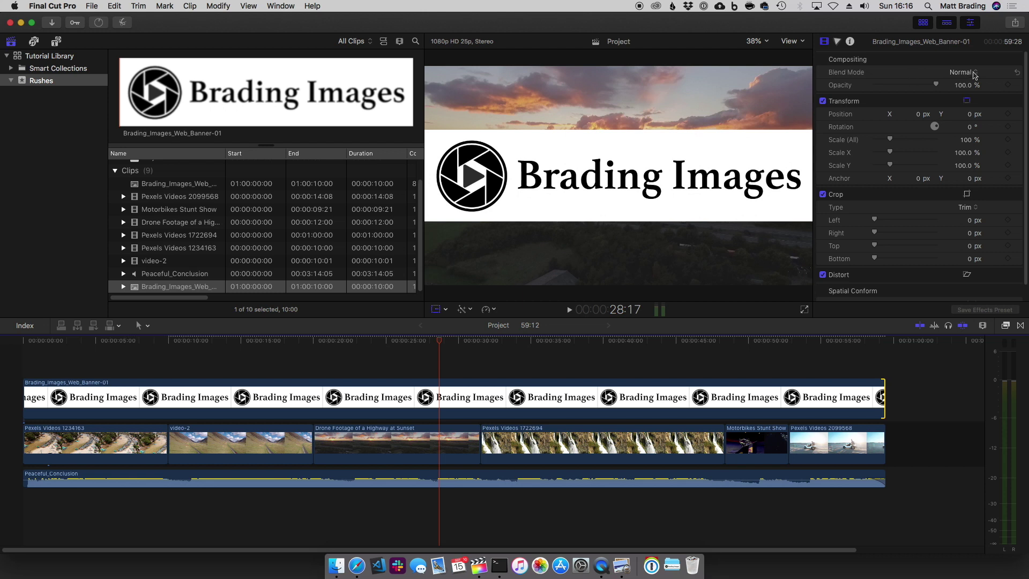
pyautogui.click(973, 73)
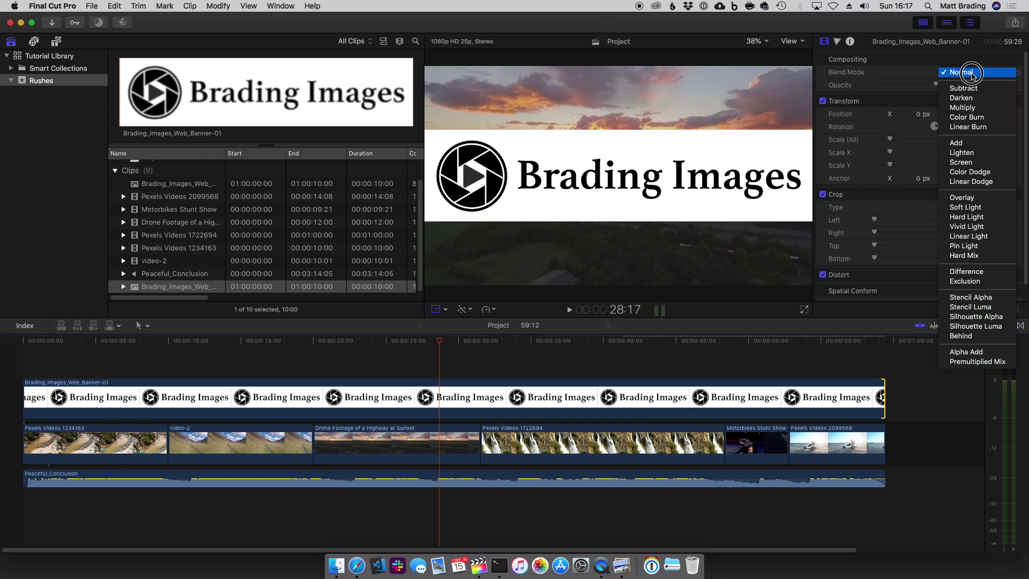
# Set the banner's blend mode to Multiply and test opacity before returning it to 100%.
pyautogui.click(987, 108)
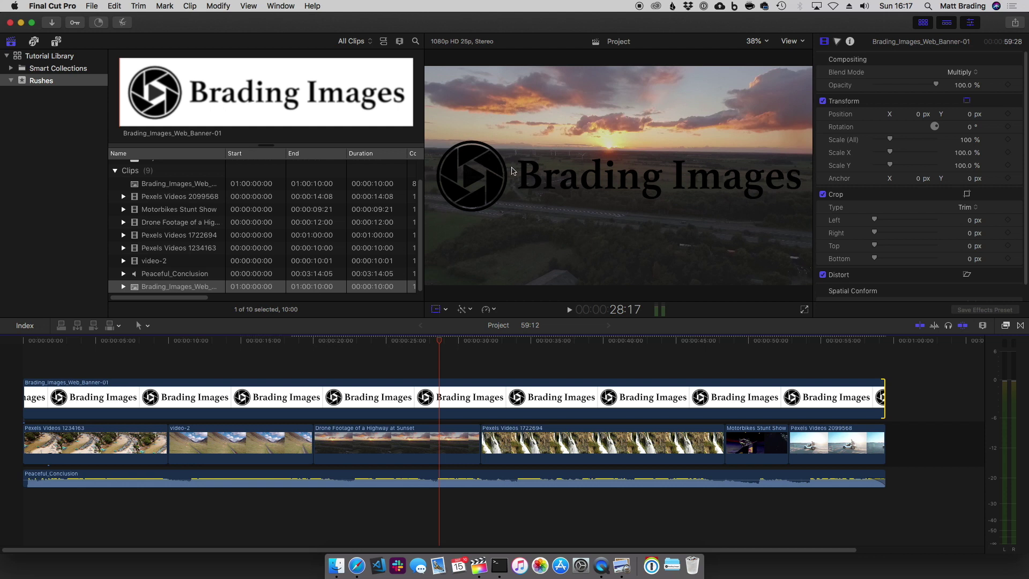
pyautogui.moveTo(937, 85); pyautogui.dragTo(970, 87)
pyautogui.click(166, 102)
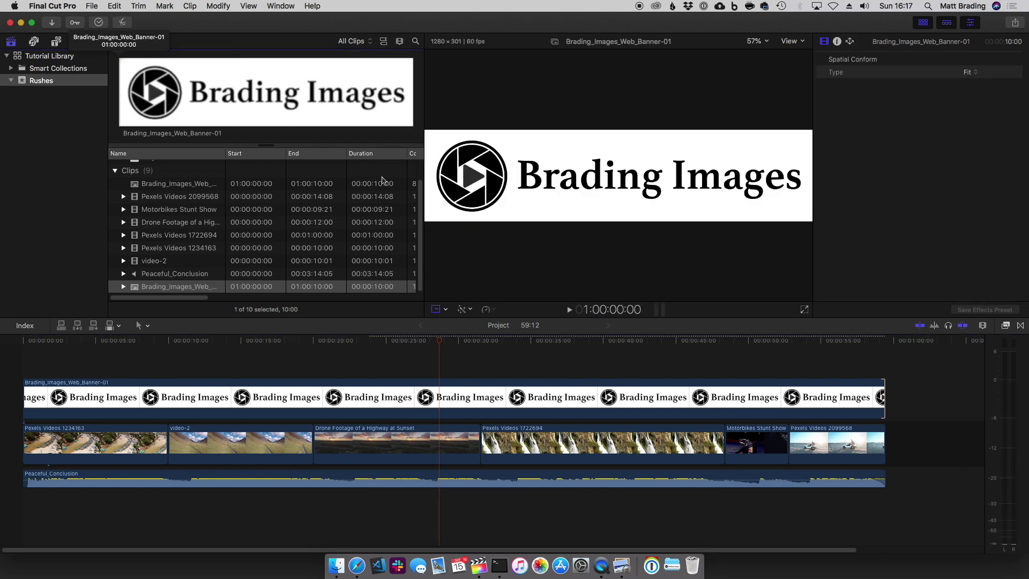
pyautogui.click(442, 342)
pyautogui.moveTo(443, 344)
pyautogui.mouseDown()
pyautogui.moveTo(384, 344)
pyautogui.moveTo(590, 343)
pyautogui.moveTo(356, 349)
pyautogui.moveTo(717, 352)
pyautogui.moveTo(355, 351)
pyautogui.moveTo(434, 363)
pyautogui.mouseUp()
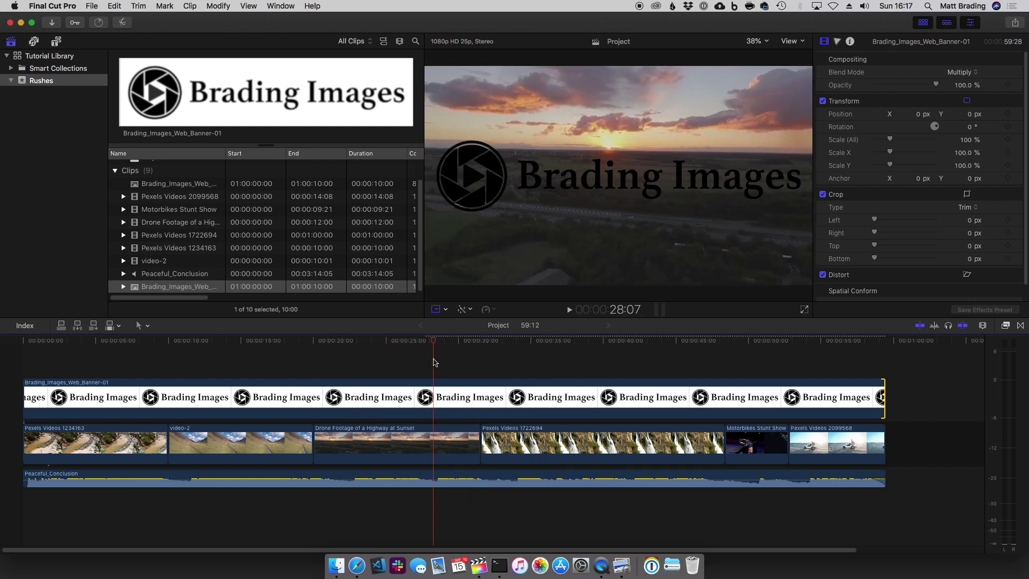
# Switch the banner's blend mode to Screen and reopen the blend mode choices.
pyautogui.click(964, 72)
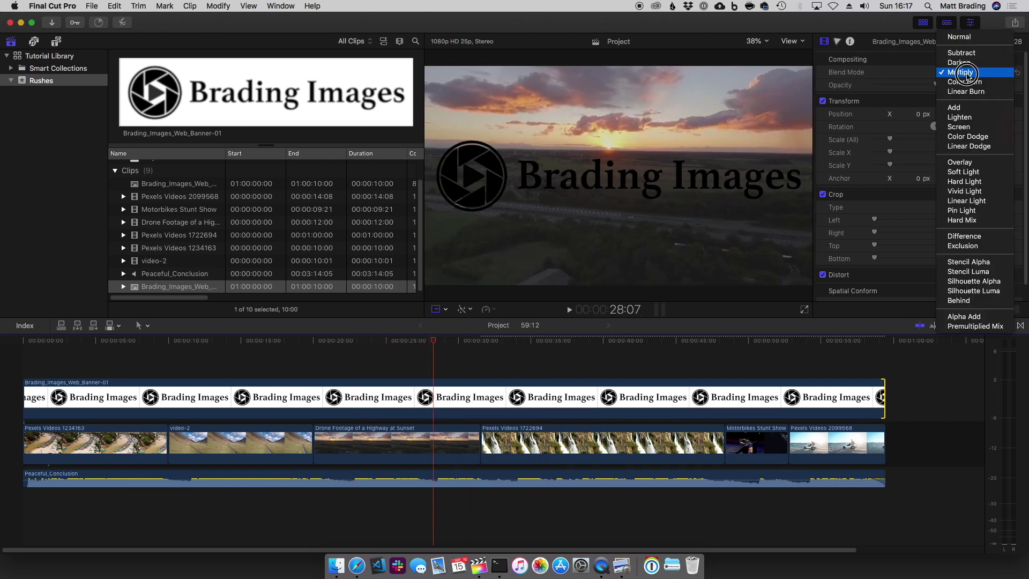
pyautogui.click(971, 129)
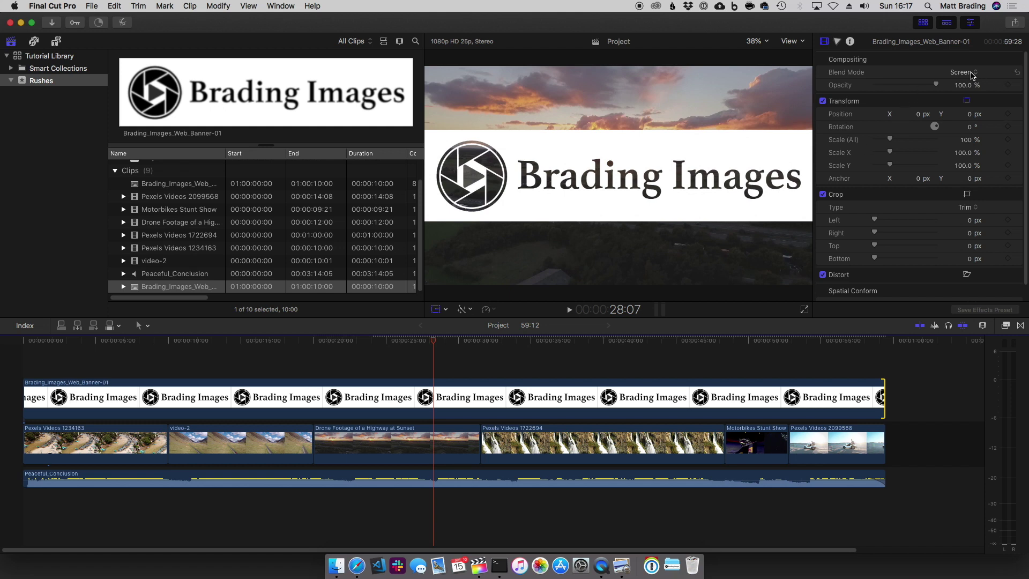
pyautogui.click(973, 75)
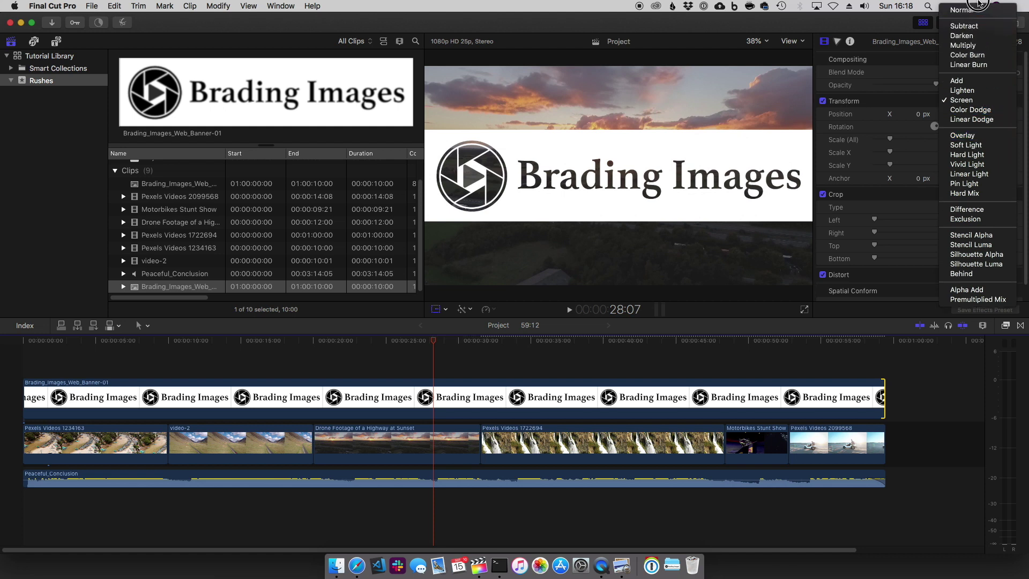
# Try the Darken, Color Burn, Lighten, Linear Dodge and Hard Light blend modes on the banner.
pyautogui.press('Escape')
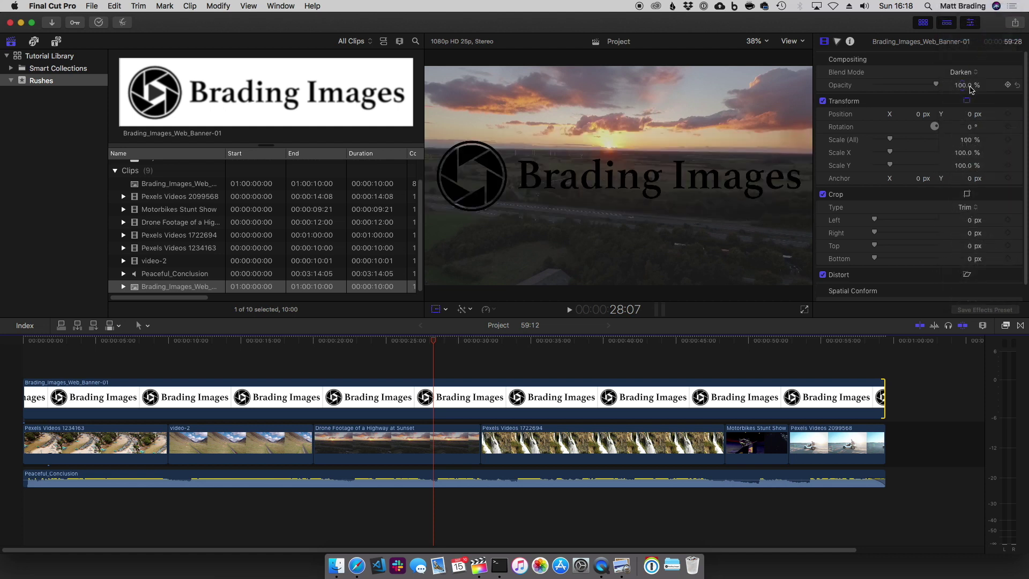
pyautogui.click(964, 73)
pyautogui.click(969, 91)
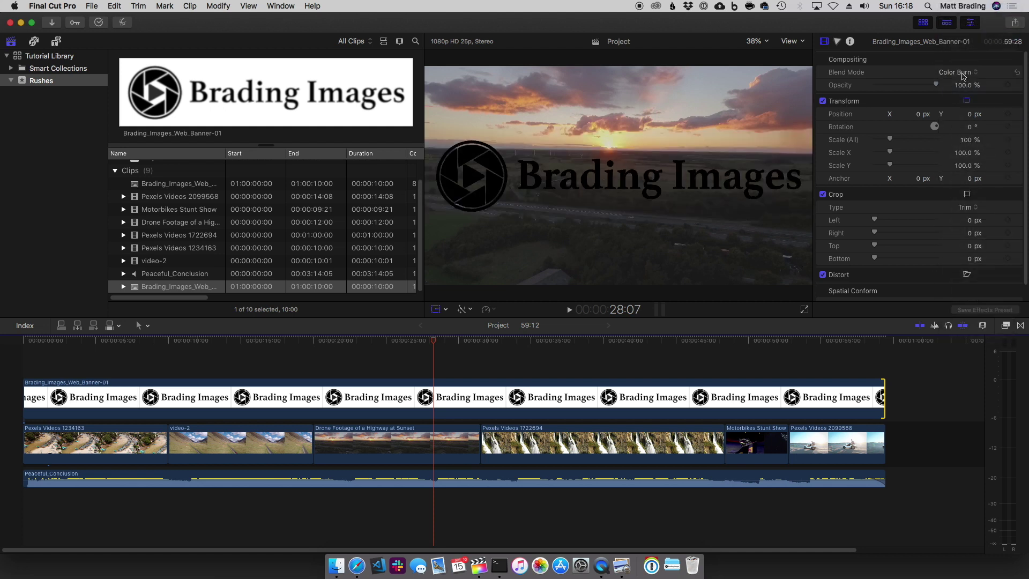
pyautogui.click(964, 72)
pyautogui.click(969, 107)
pyautogui.click(969, 78)
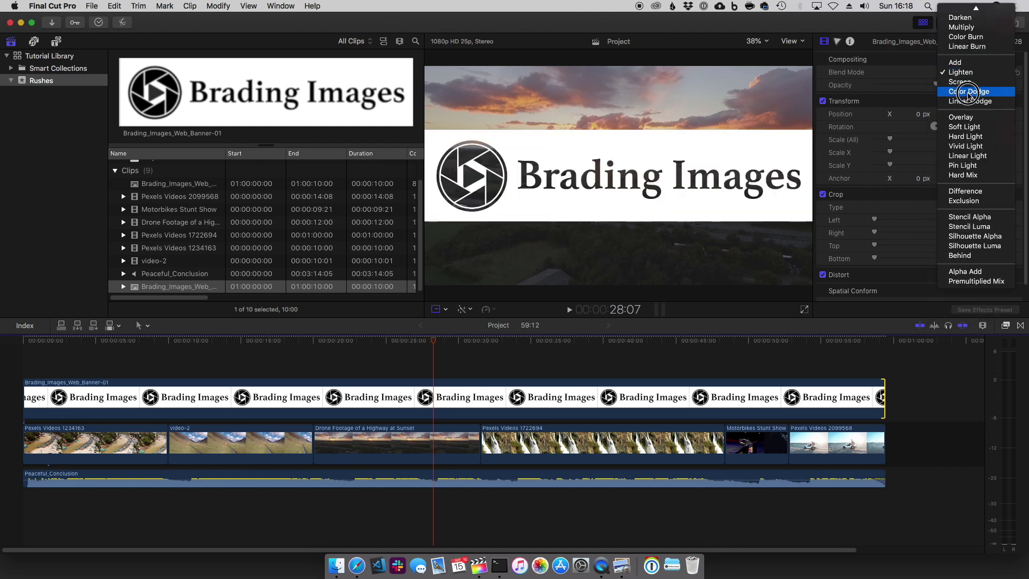
pyautogui.click(965, 99)
pyautogui.click(964, 75)
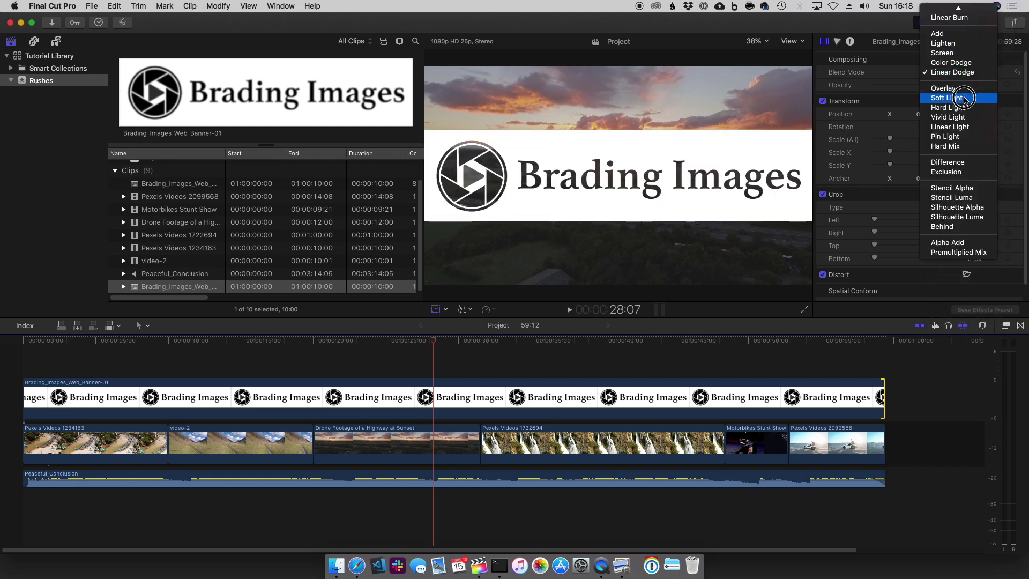
pyautogui.click(960, 105)
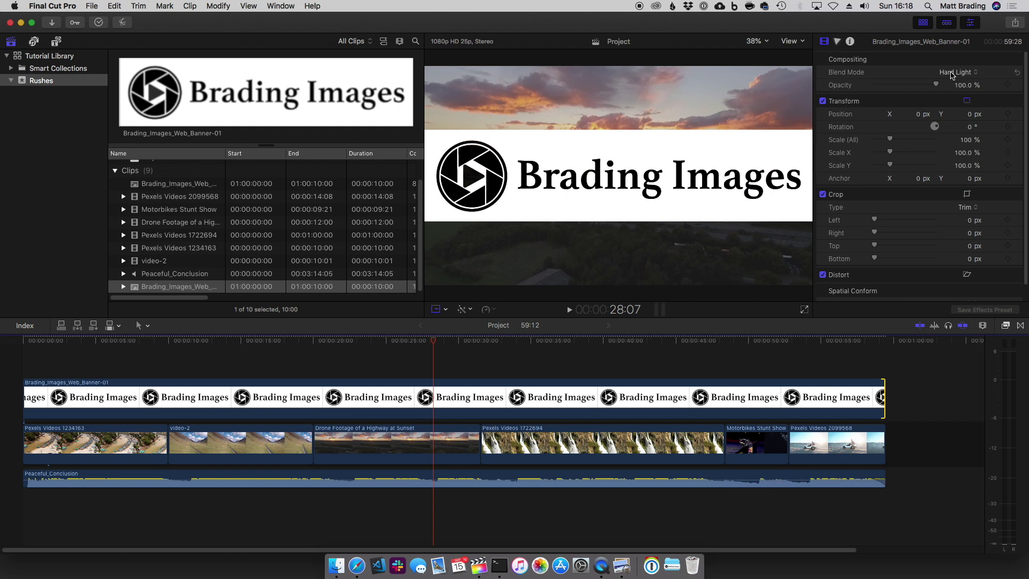
# Try the Vivid Light, Difference, Exclusion and Stencil Luma blend modes on the banner.
pyautogui.click(952, 75)
pyautogui.click(967, 73)
pyautogui.click(973, 70)
pyautogui.click(969, 118)
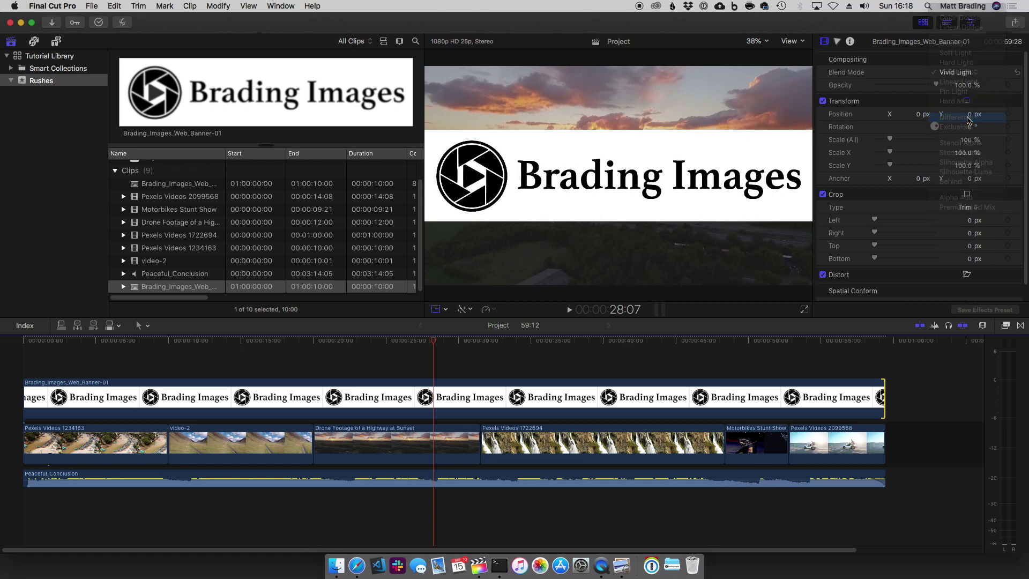
pyautogui.click(963, 74)
pyautogui.click(962, 82)
pyautogui.click(959, 73)
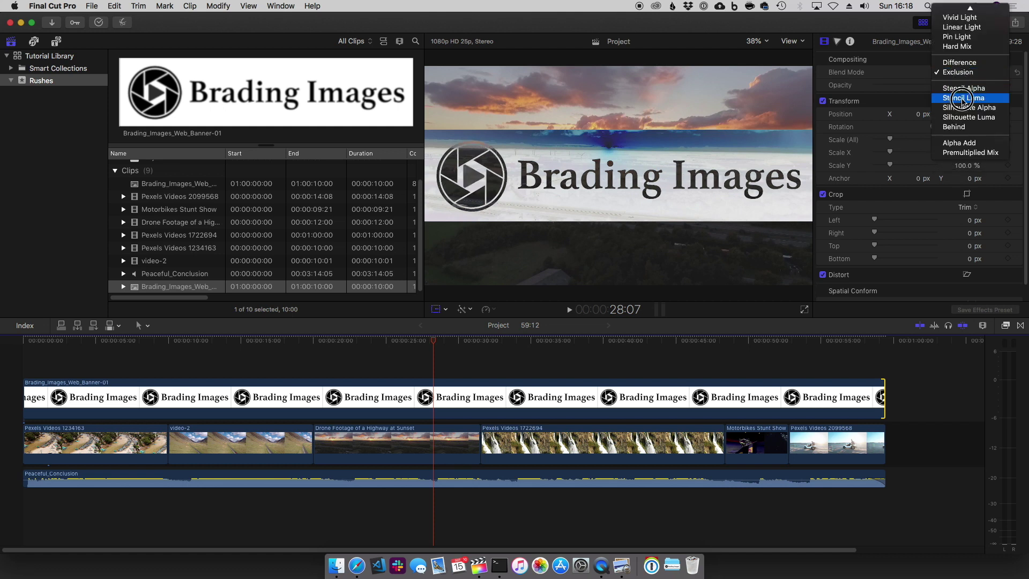
pyautogui.click(963, 99)
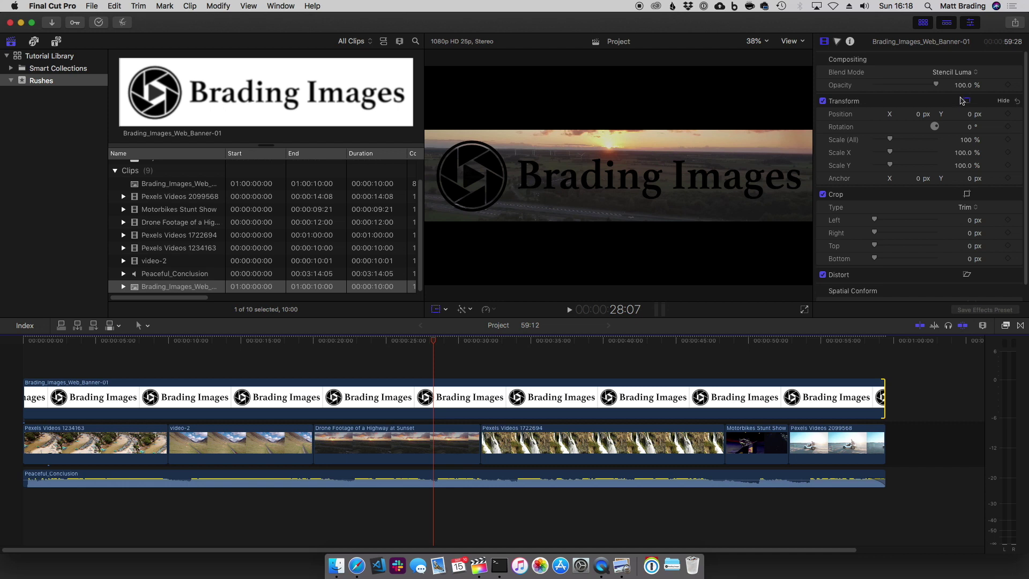
# Try Silhouette Alpha, Silhouette Luma and Behind, then set the banner back to Normal.
pyautogui.click(959, 73)
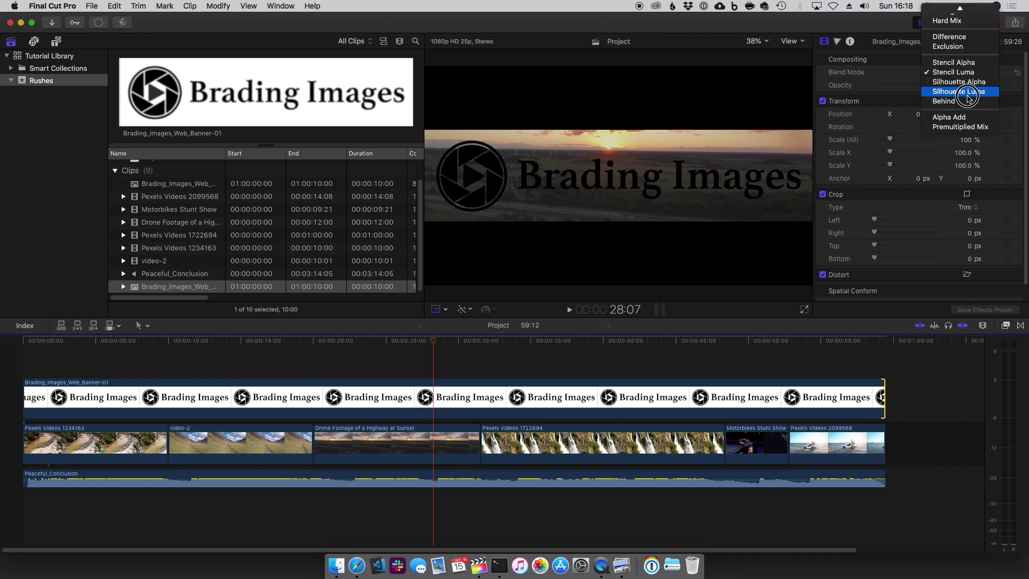
pyautogui.click(965, 81)
pyautogui.click(962, 73)
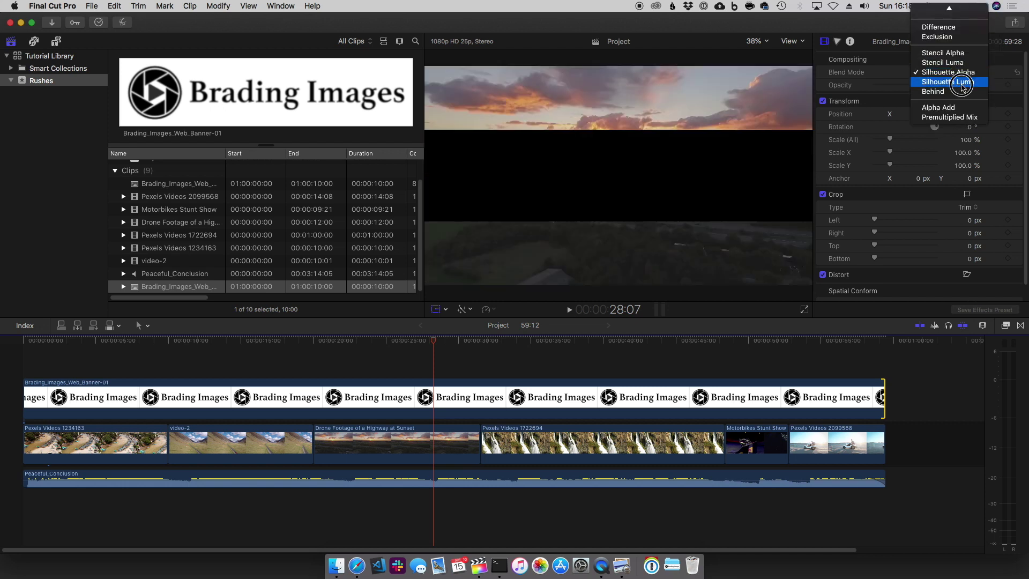
pyautogui.click(963, 83)
pyautogui.click(951, 72)
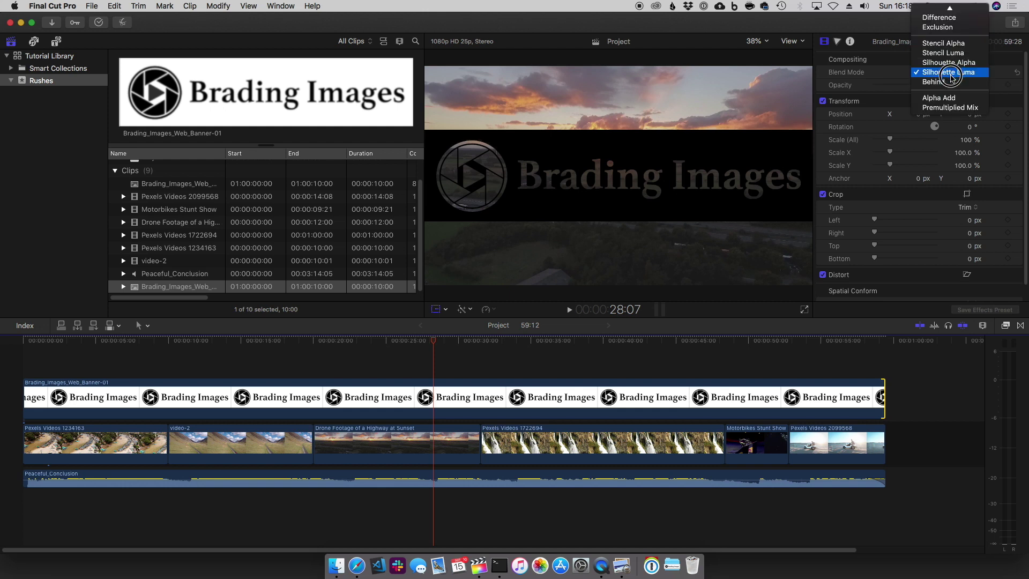
pyautogui.click(953, 84)
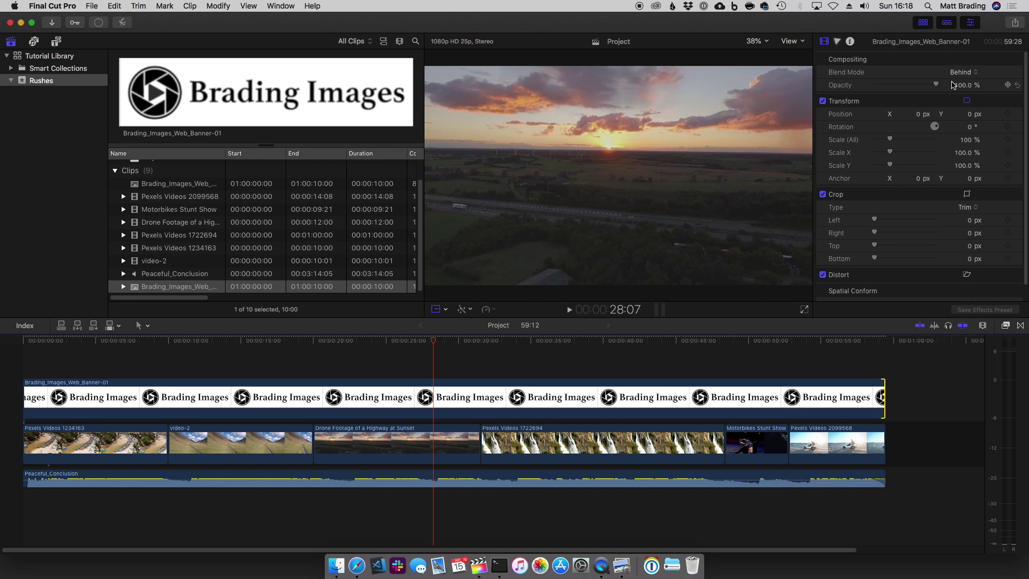
pyautogui.click(960, 73)
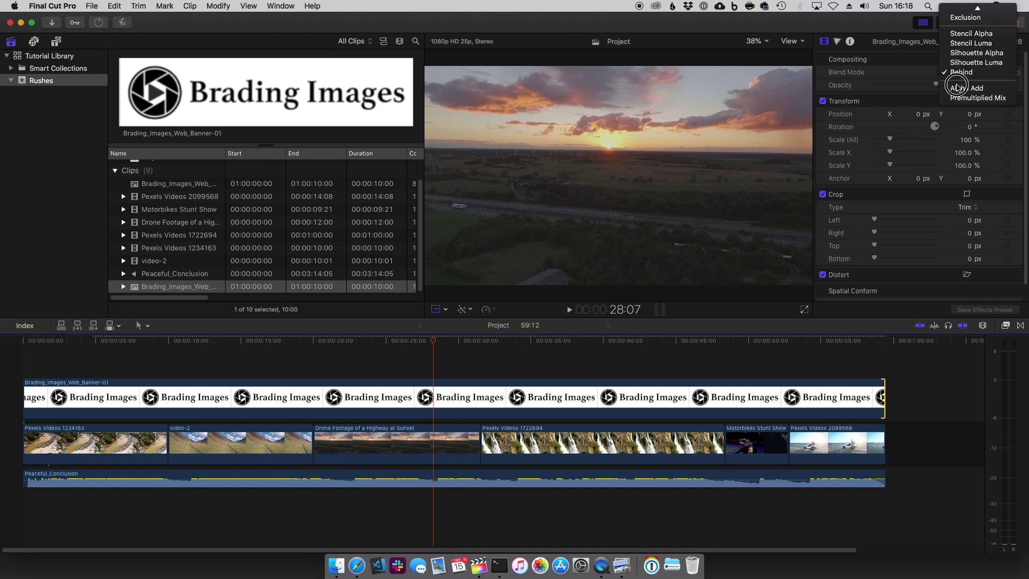
pyautogui.click(970, 11)
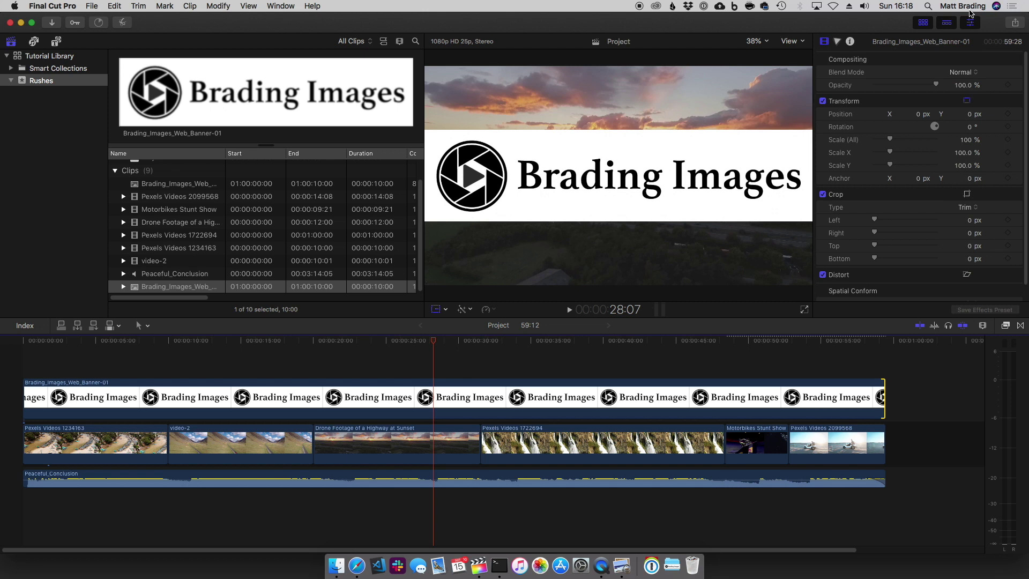